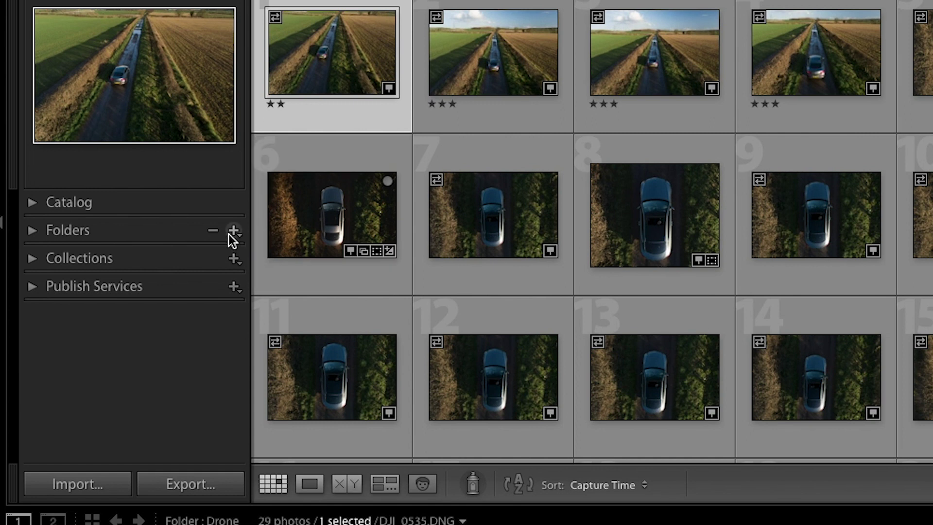
Add the London Photos folder and import DSC_0011 copy.nef as the only image.
click(231, 233)
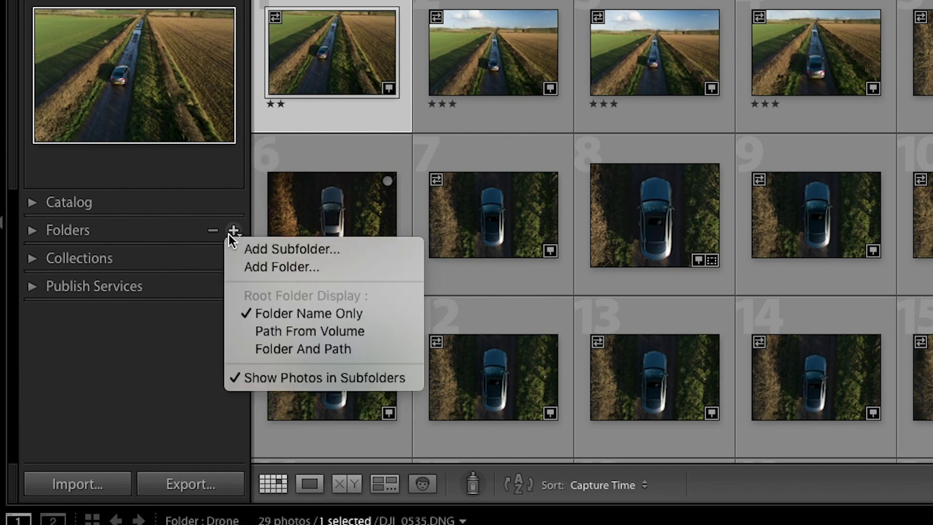
click(263, 270)
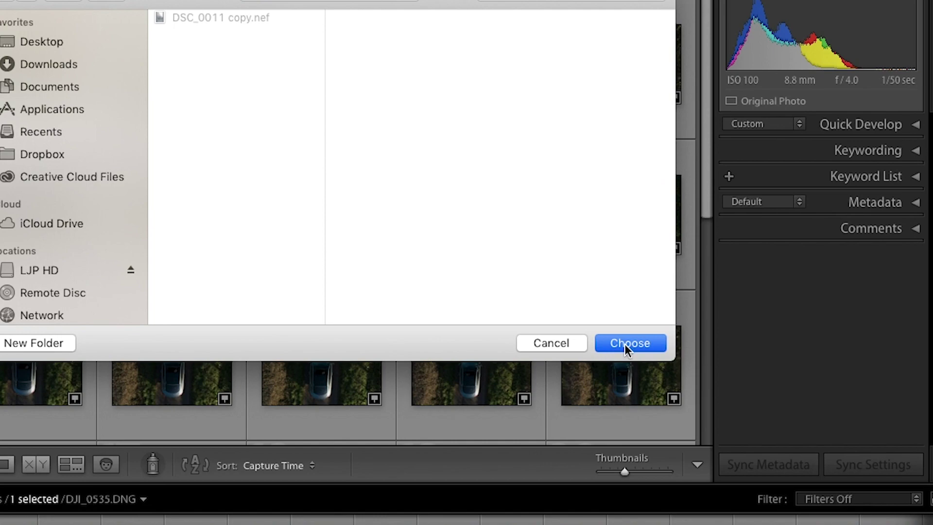
click(625, 344)
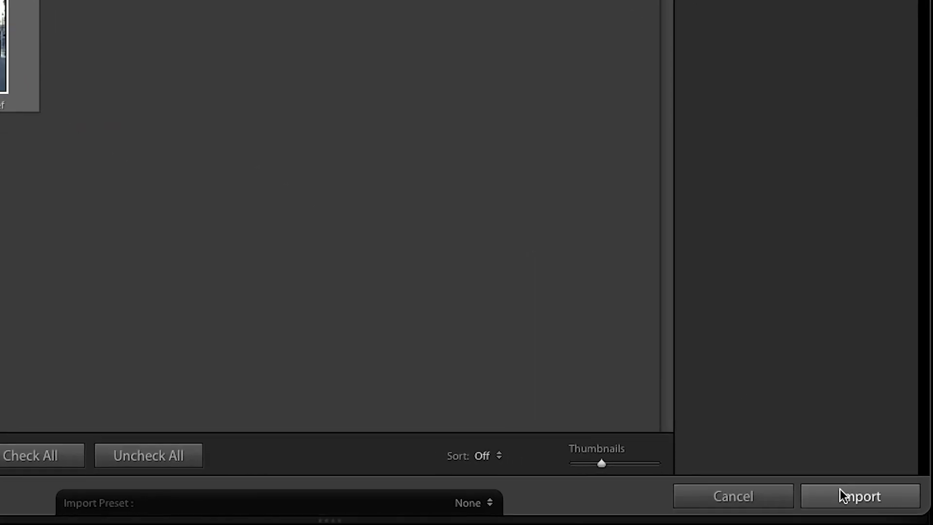
click(845, 497)
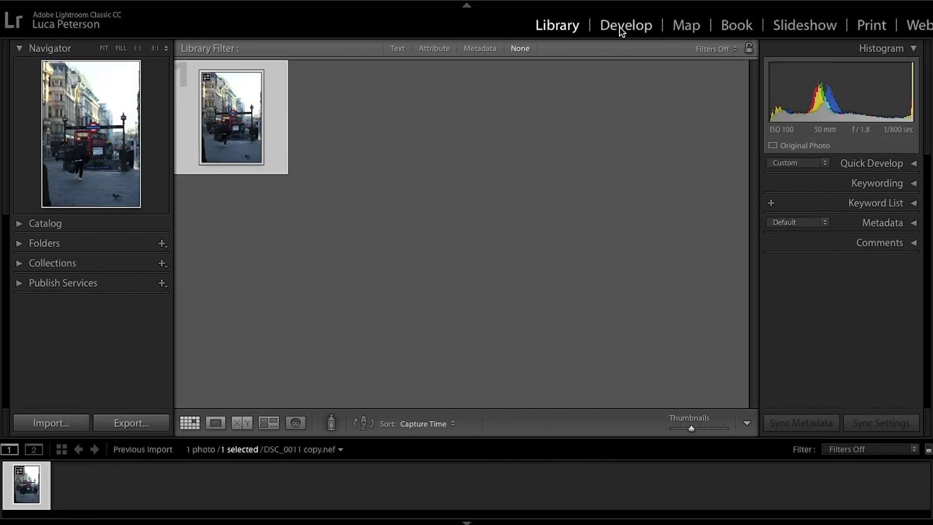
Open the photo in Develop and set the surround to White after trying Light Gray and Black.
click(621, 31)
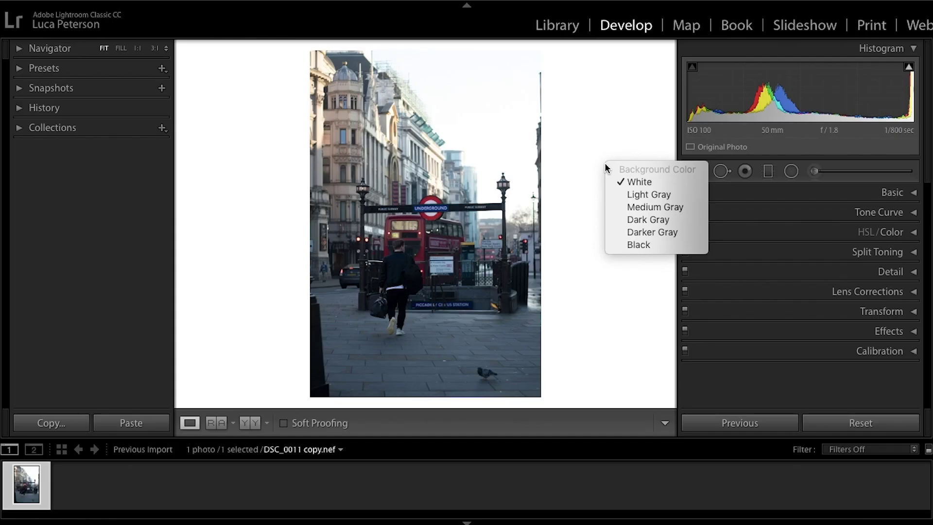
click(652, 197)
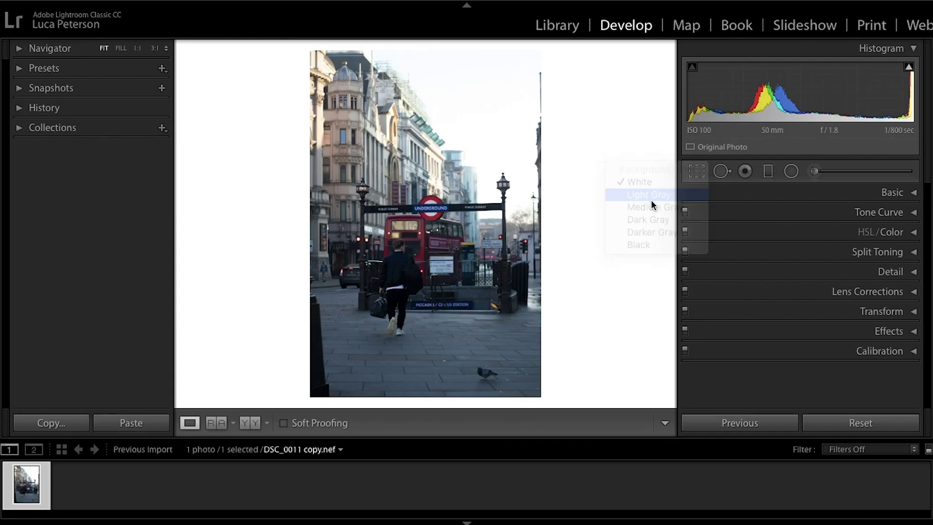
right_click(610, 227)
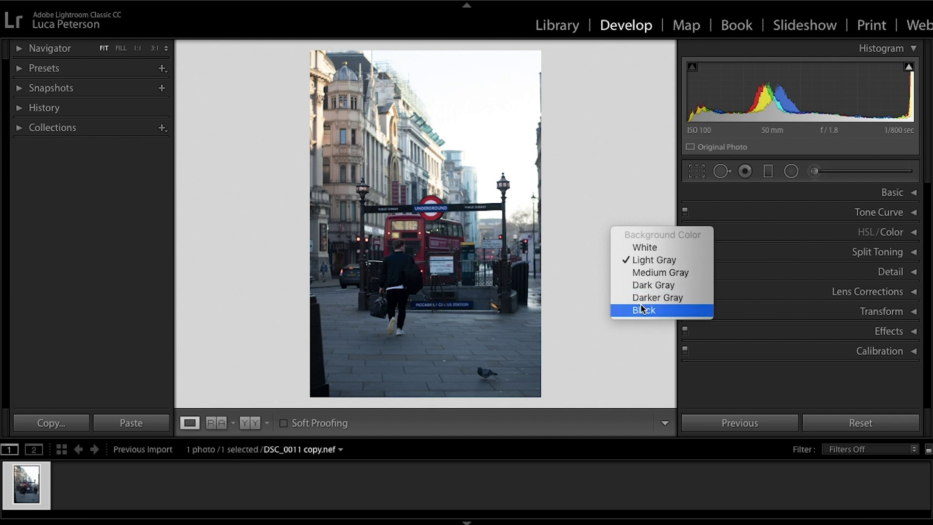
click(641, 306)
right_click(607, 230)
click(631, 247)
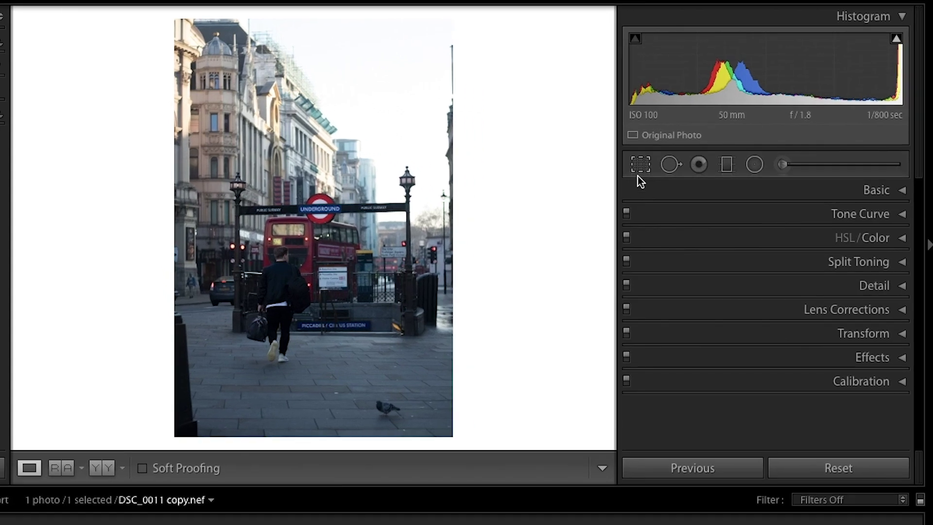
Crop to the 4 x 5 / 8 x 10 aspect, shifting the photo down to trim the pavement.
click(696, 171)
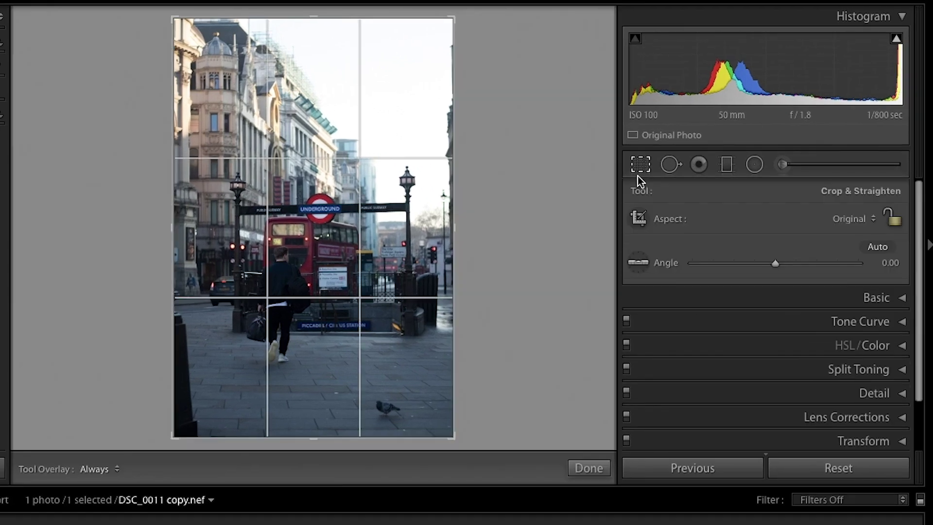
click(837, 219)
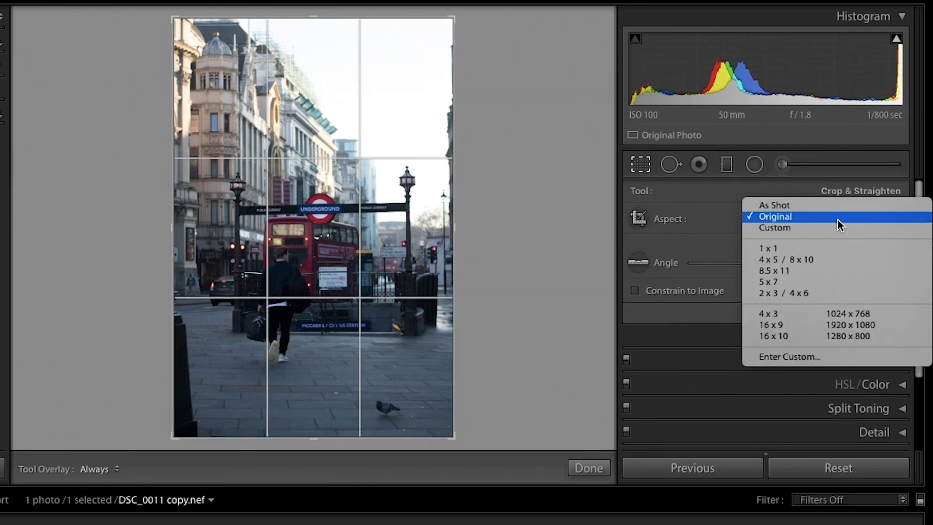
click(819, 261)
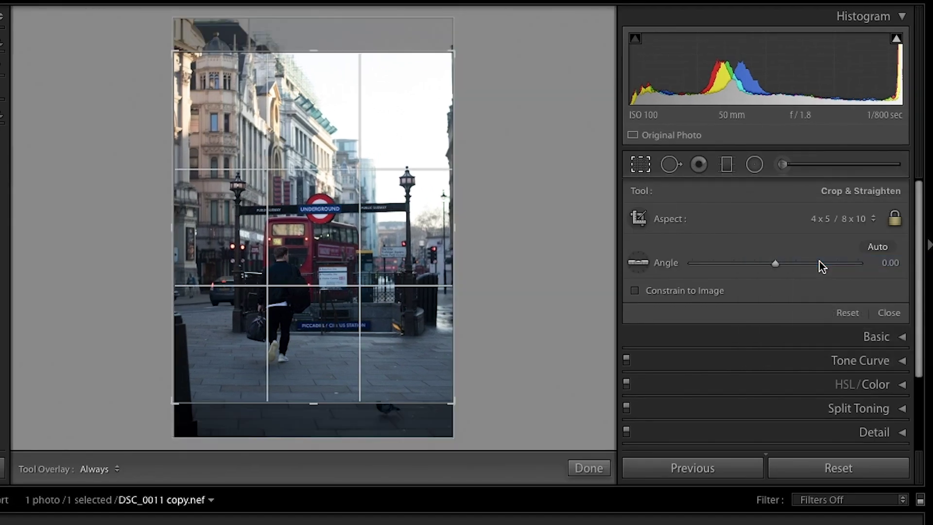
drag(491, 247, 491, 264)
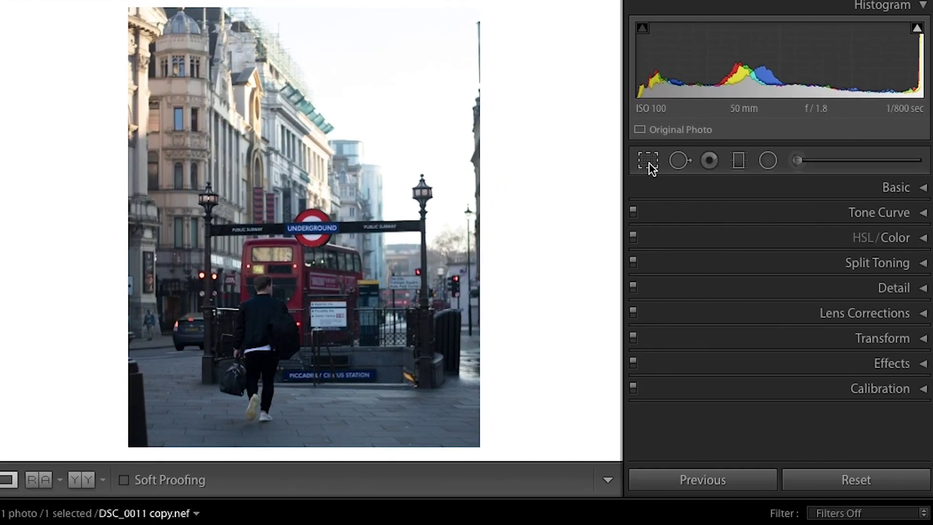
Straighten the crop with a level line drawn along the Underground sign.
click(696, 171)
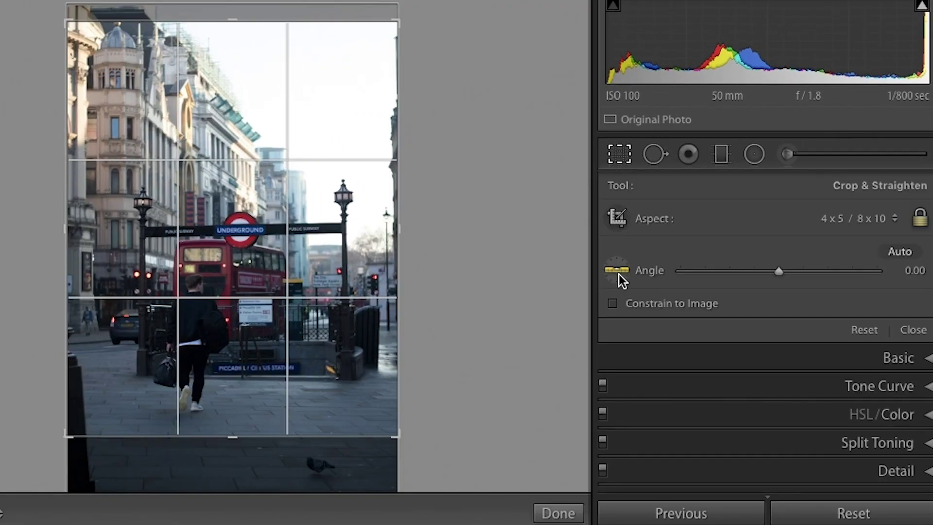
click(619, 274)
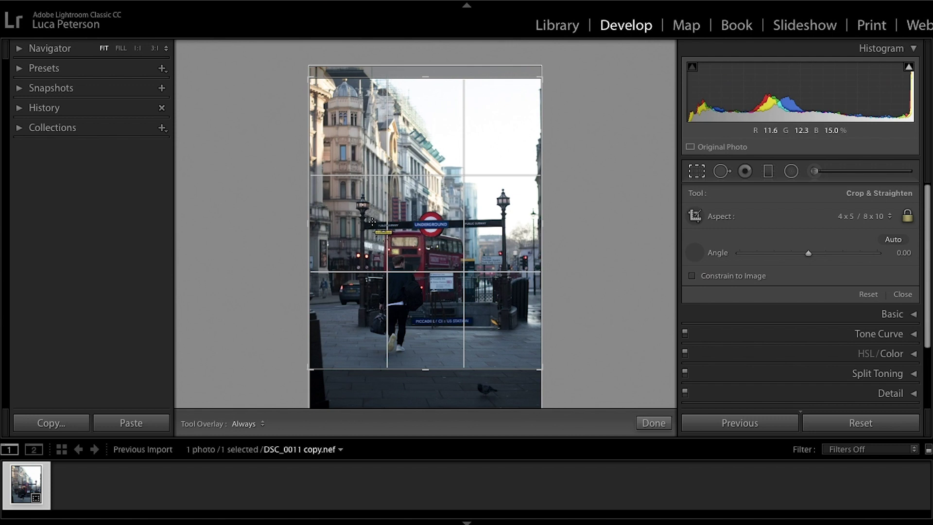
drag(372, 222, 486, 218)
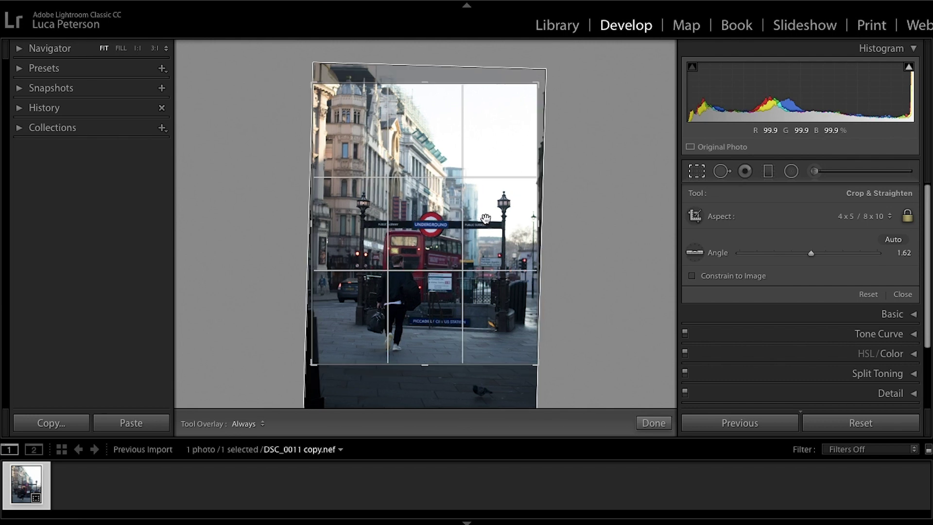
click(654, 423)
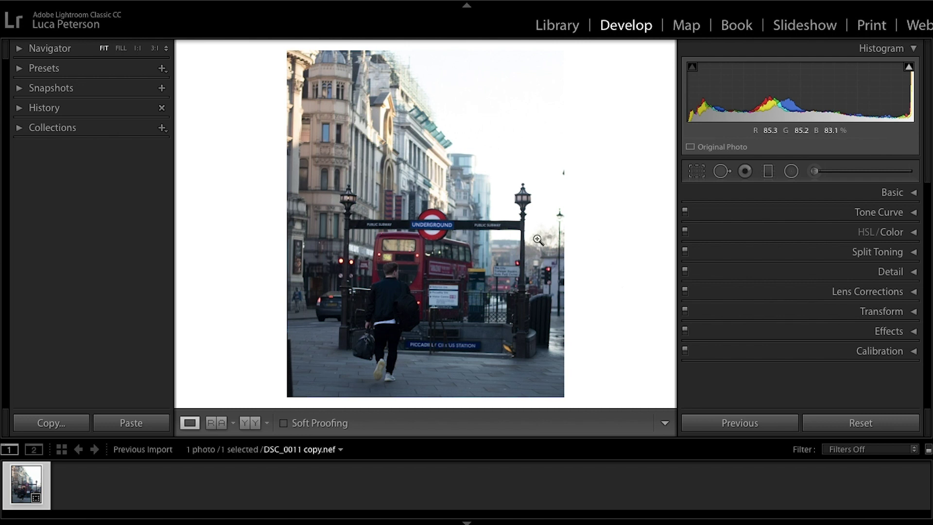
Refine the rotation with a second level line along the Underground sign.
click(697, 171)
click(693, 252)
drag(375, 220, 486, 222)
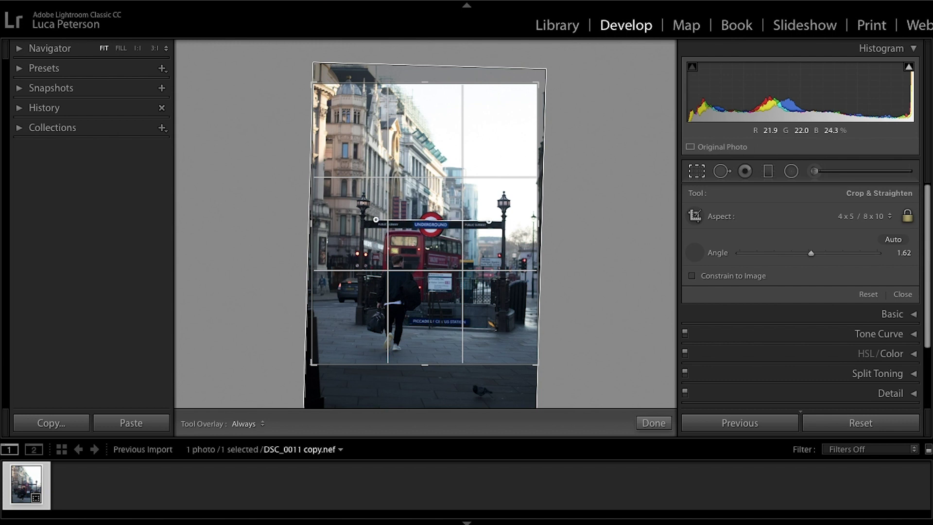
drag(488, 221, 489, 221)
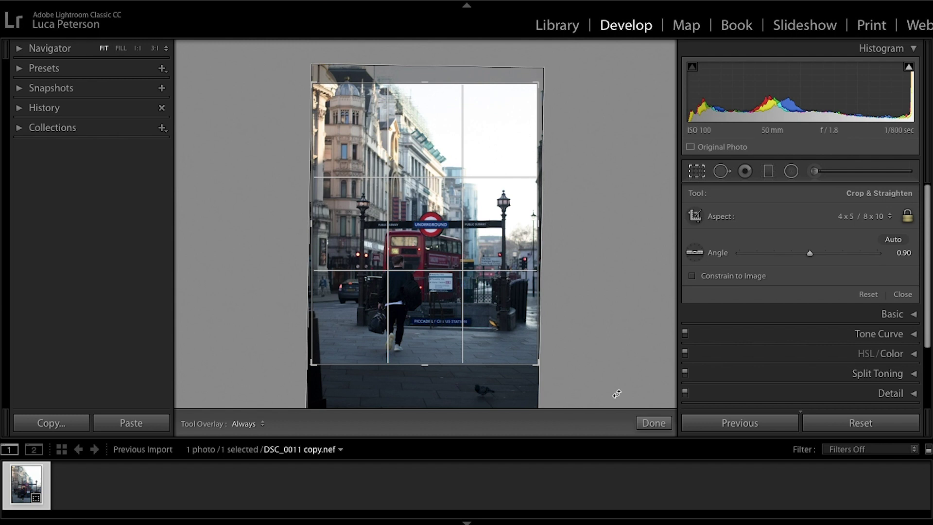
click(649, 423)
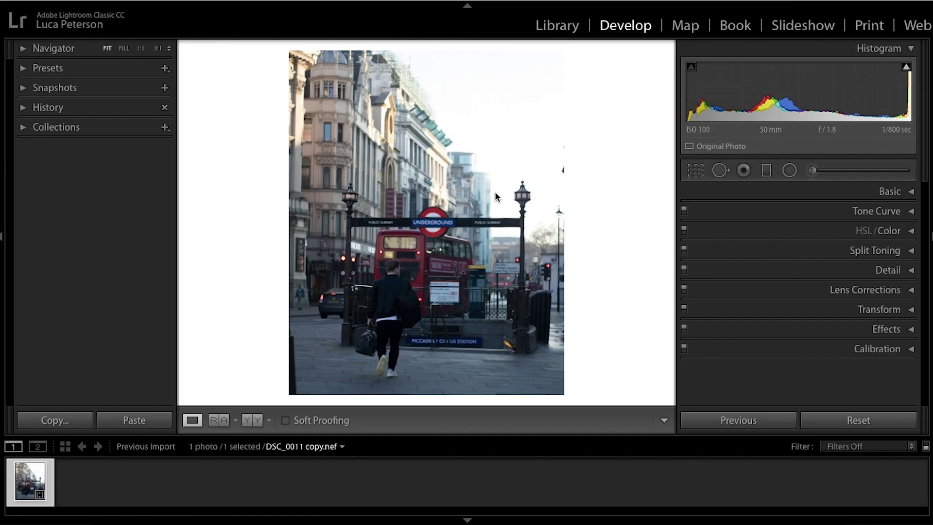
Warm Temp to 7,730; set Contrast +22, Highlights -77, Shadows +53, Whites -23, Blacks -64.
click(912, 192)
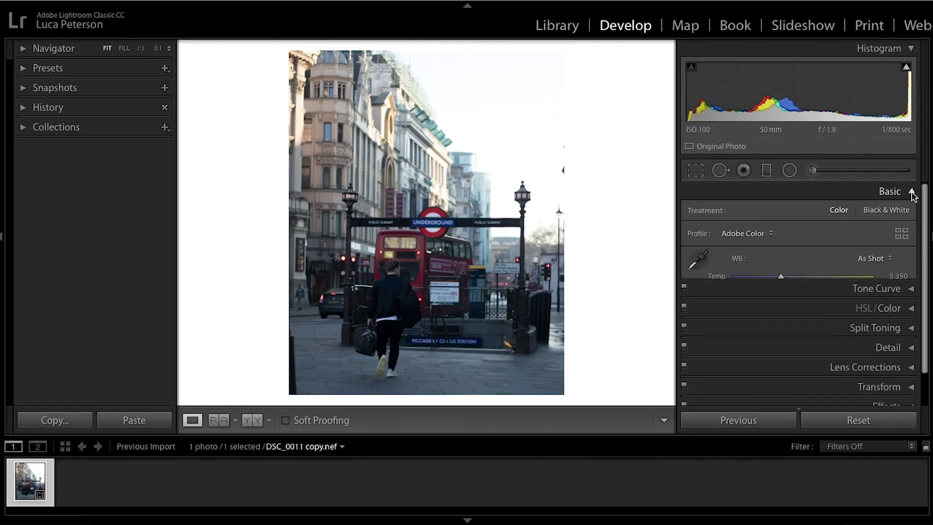
drag(783, 279, 815, 280)
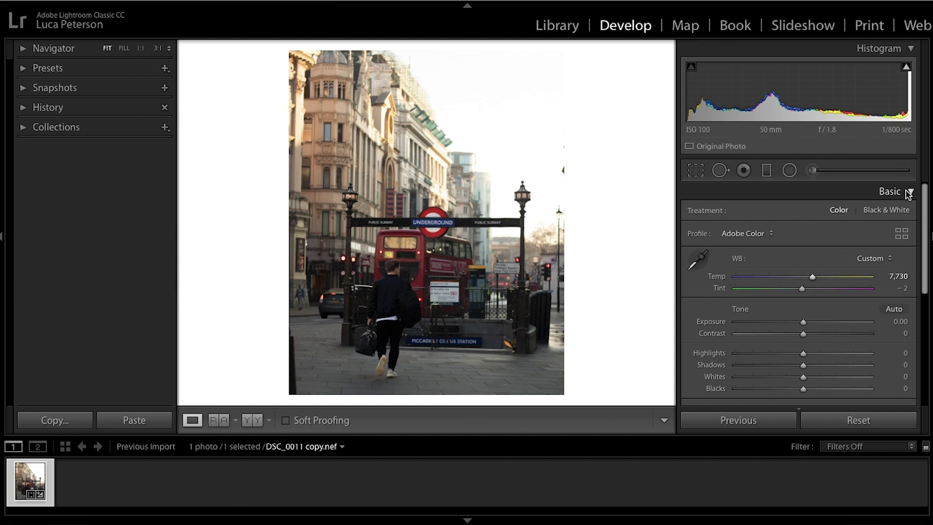
scroll(829, 319, down, 1)
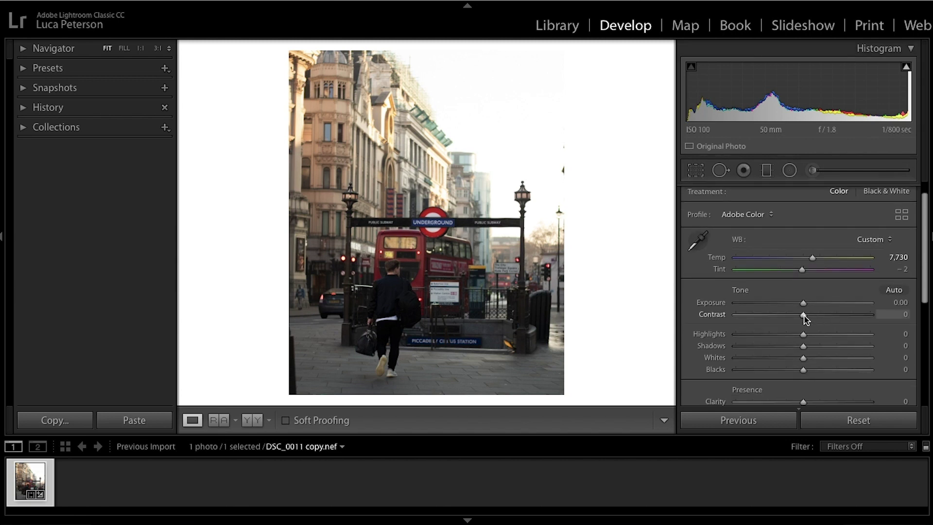
drag(804, 315, 819, 316)
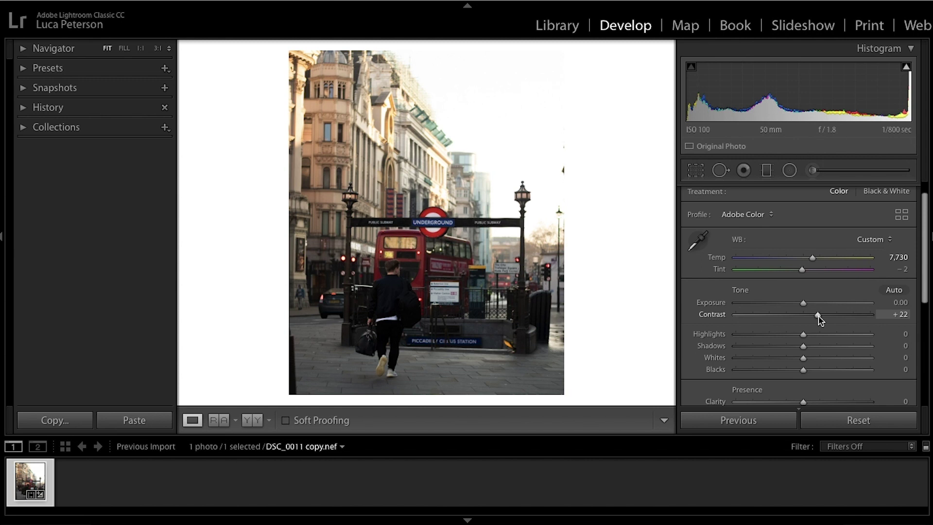
drag(804, 337, 754, 344)
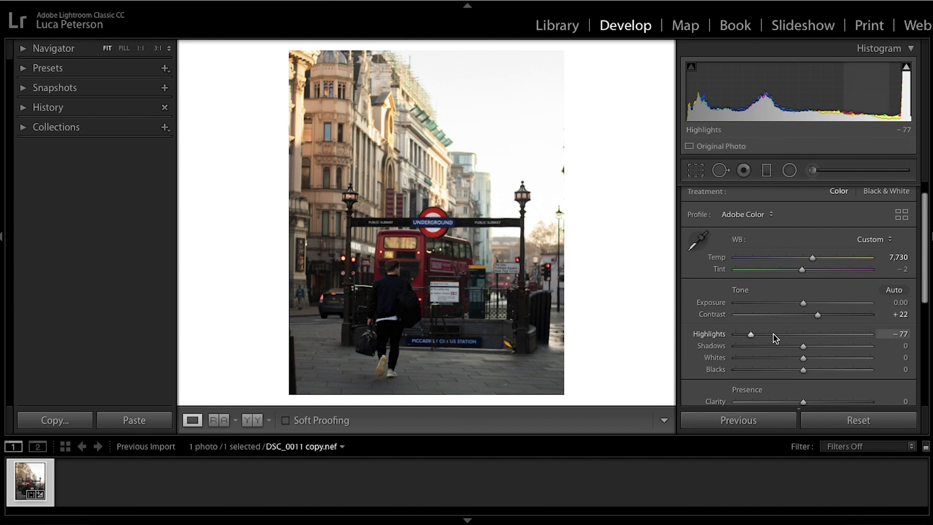
mouse_move(804, 348)
mouse_down()
mouse_move(840, 353)
mouse_move(793, 362)
mouse_up()
drag(785, 360, 789, 362)
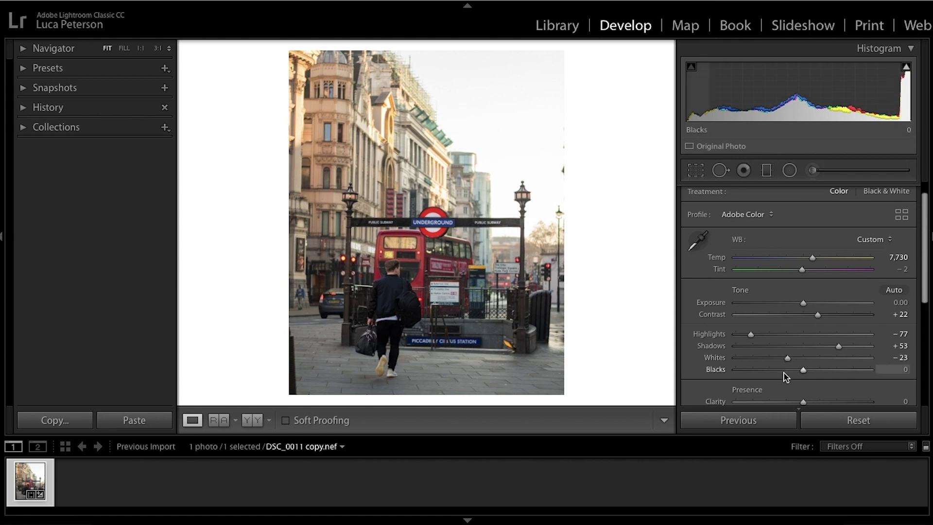
drag(804, 372, 760, 374)
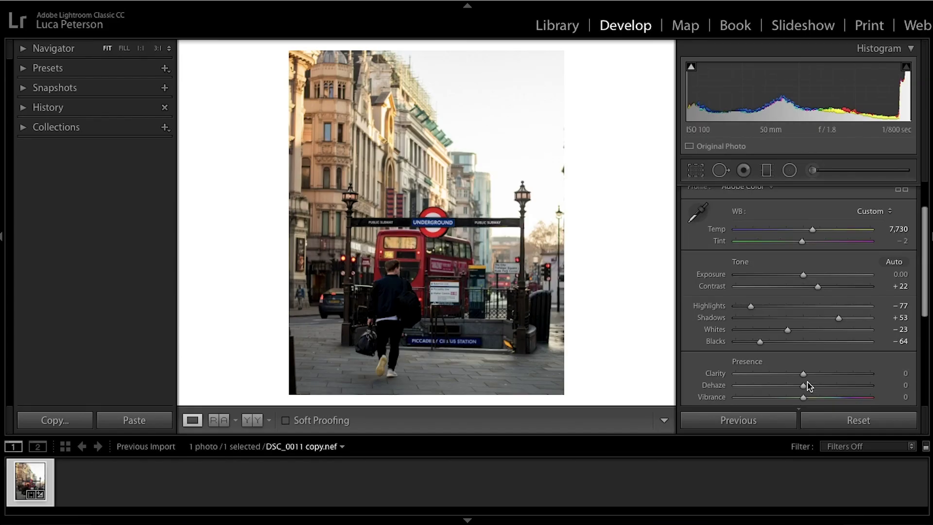
Drop Basic Saturation to -18 and compare the edit with the Before view.
scroll(807, 383, down, 3)
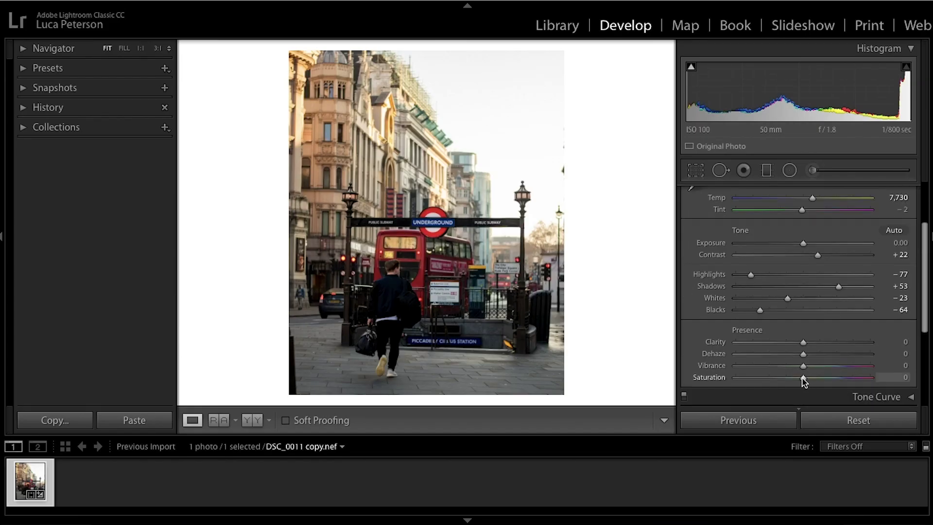
drag(803, 379, 791, 380)
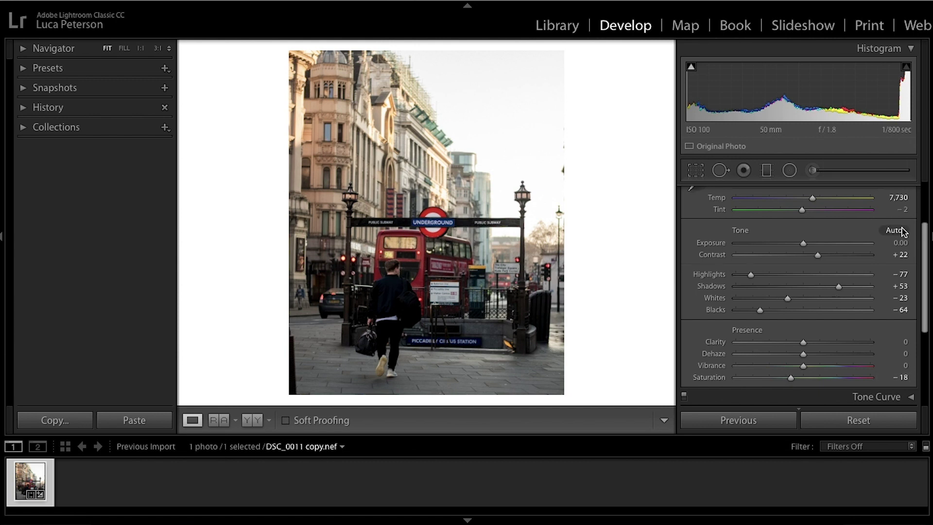
scroll(903, 231, up, 4)
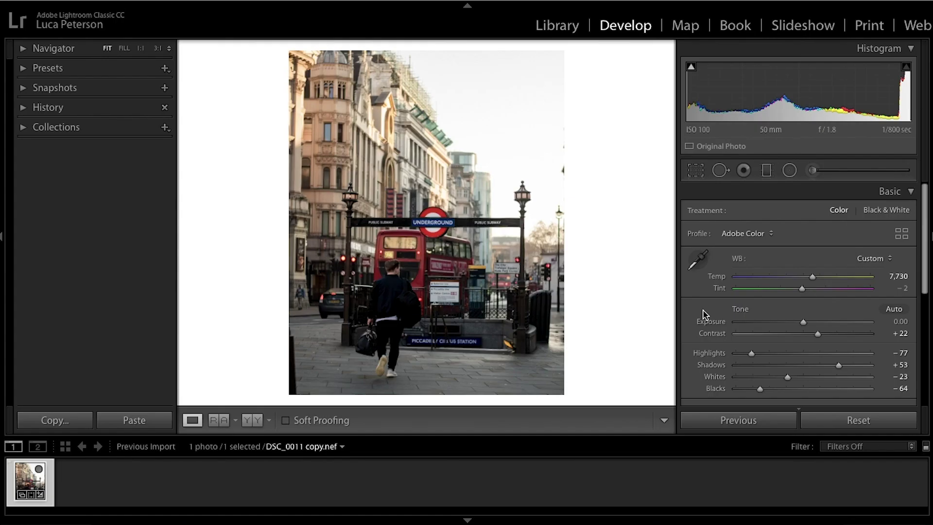
key(backslash)
In the Calibration panel set Shadows Tint -17, Red Saturation +32, Green -16, Blue -49.
click(910, 192)
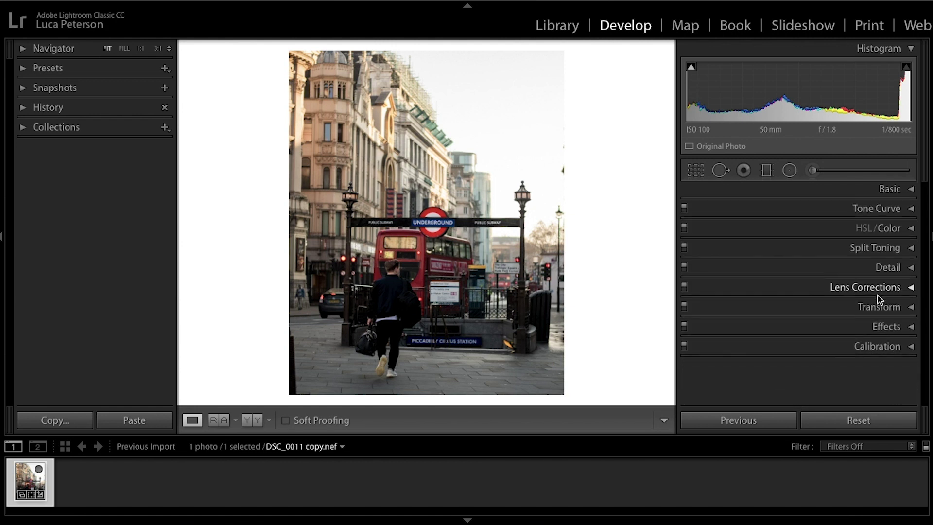
click(910, 350)
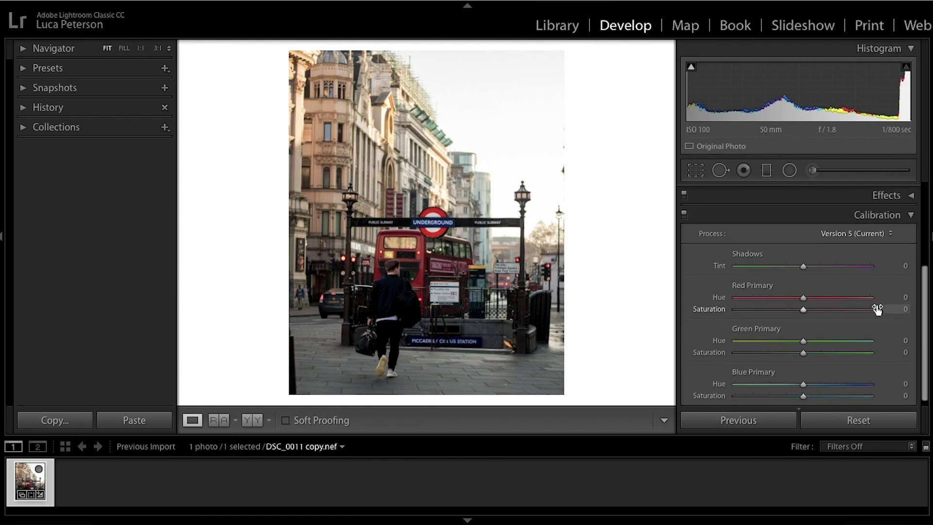
drag(803, 262, 796, 263)
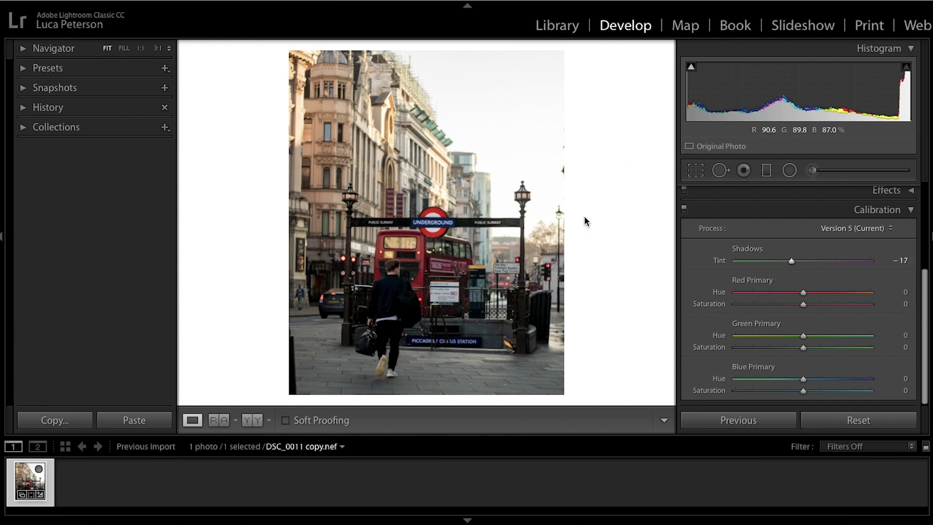
drag(804, 308, 824, 308)
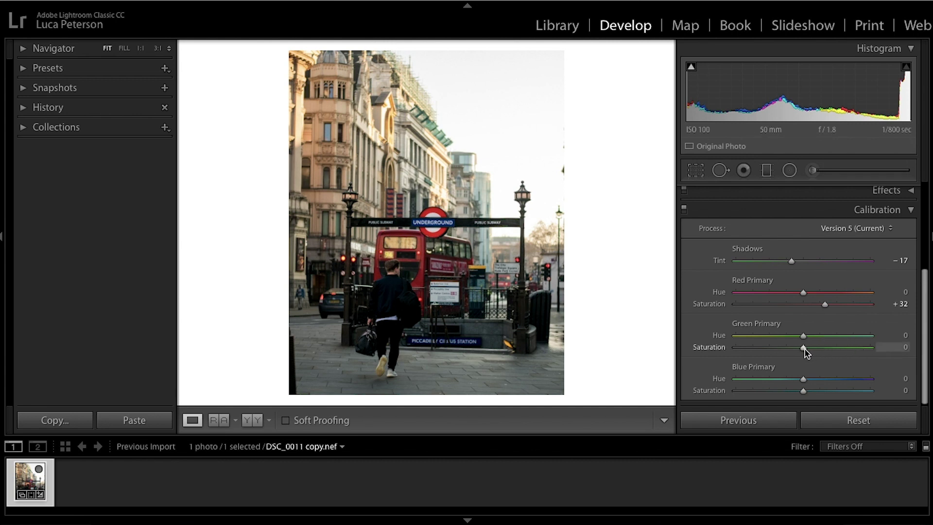
drag(802, 353, 796, 353)
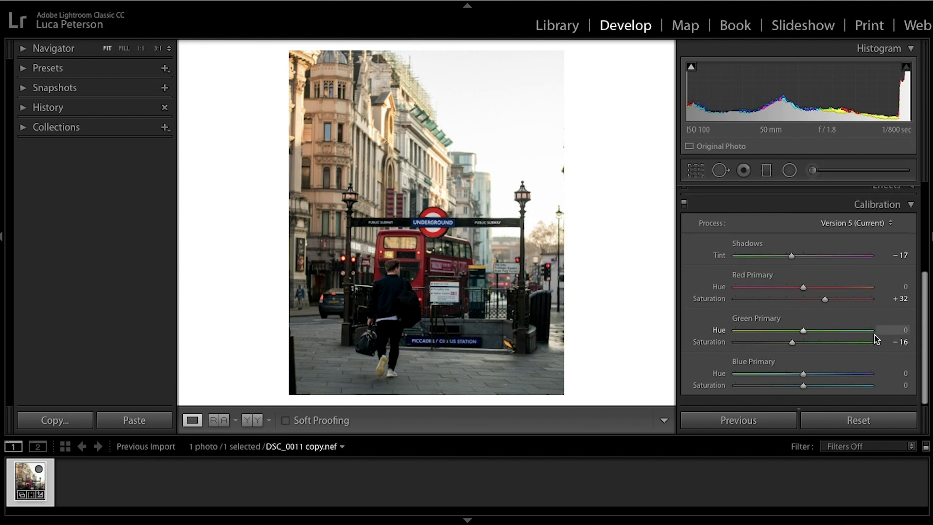
drag(805, 394, 774, 397)
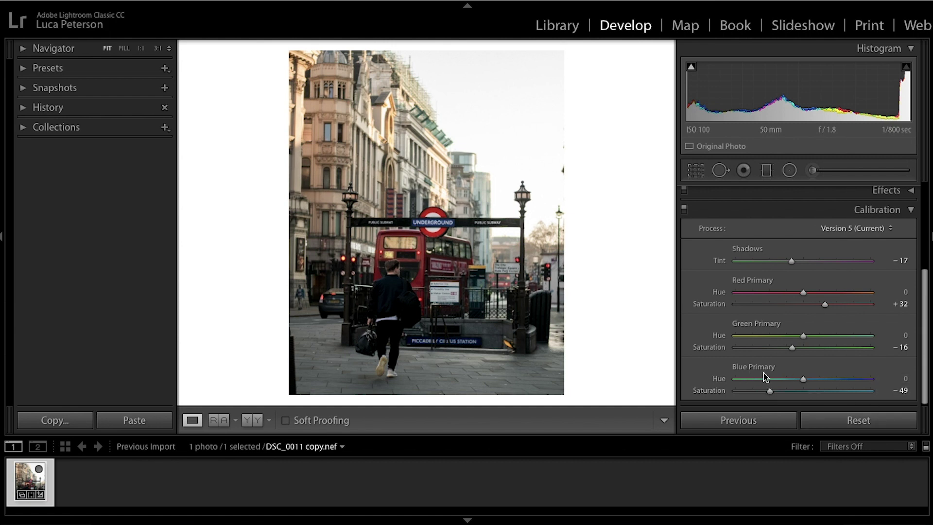
right_click(912, 213)
key(Escape)
click(911, 210)
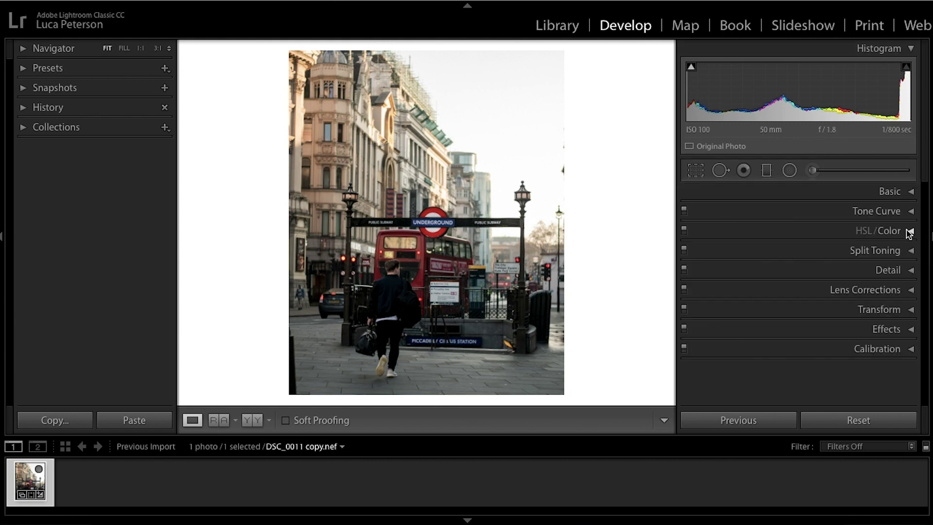
In the HSL/Color panel set Red Hue -1, Red Saturation +8, Orange Hue -30, Orange Saturation +24.
click(909, 232)
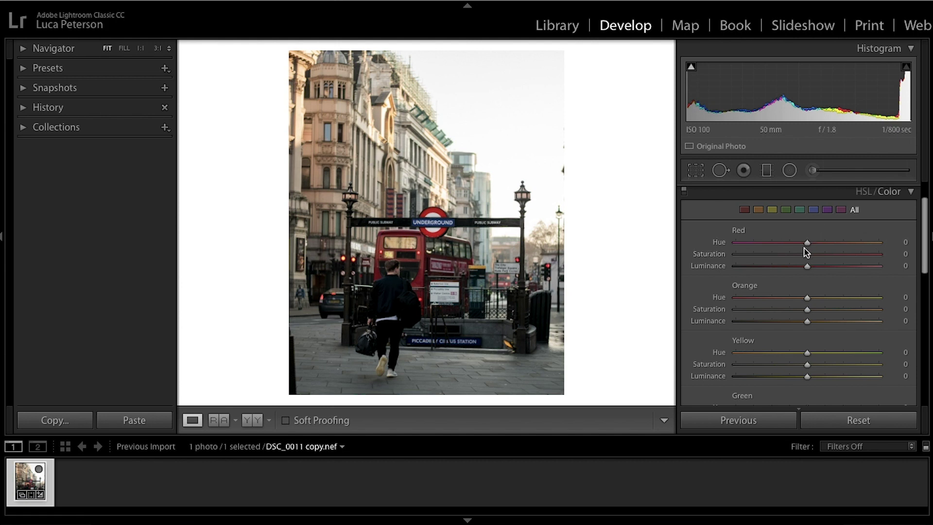
drag(807, 248, 805, 248)
drag(808, 260, 813, 260)
drag(807, 296, 781, 305)
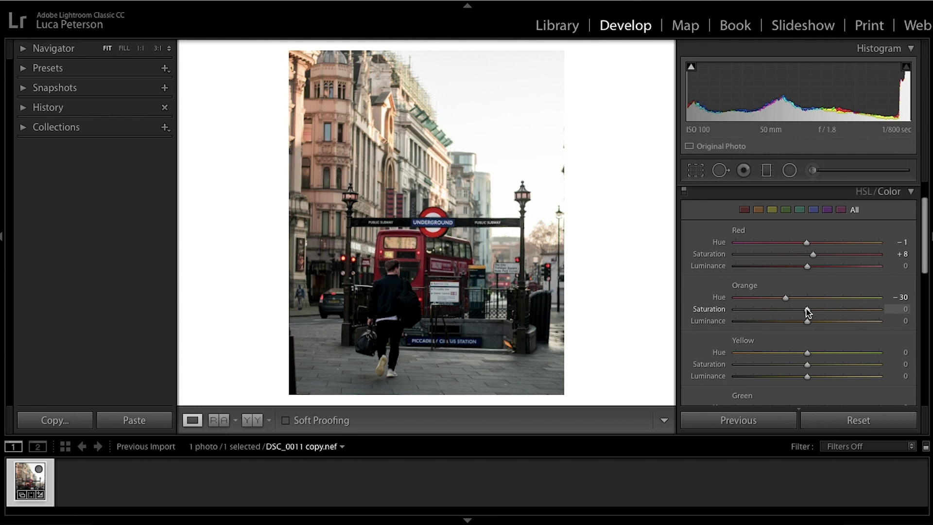
drag(810, 313, 823, 313)
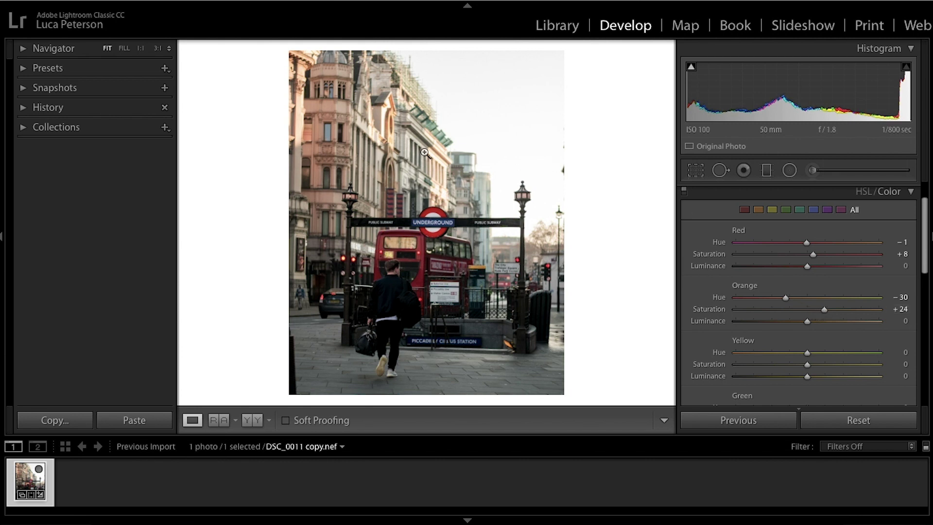